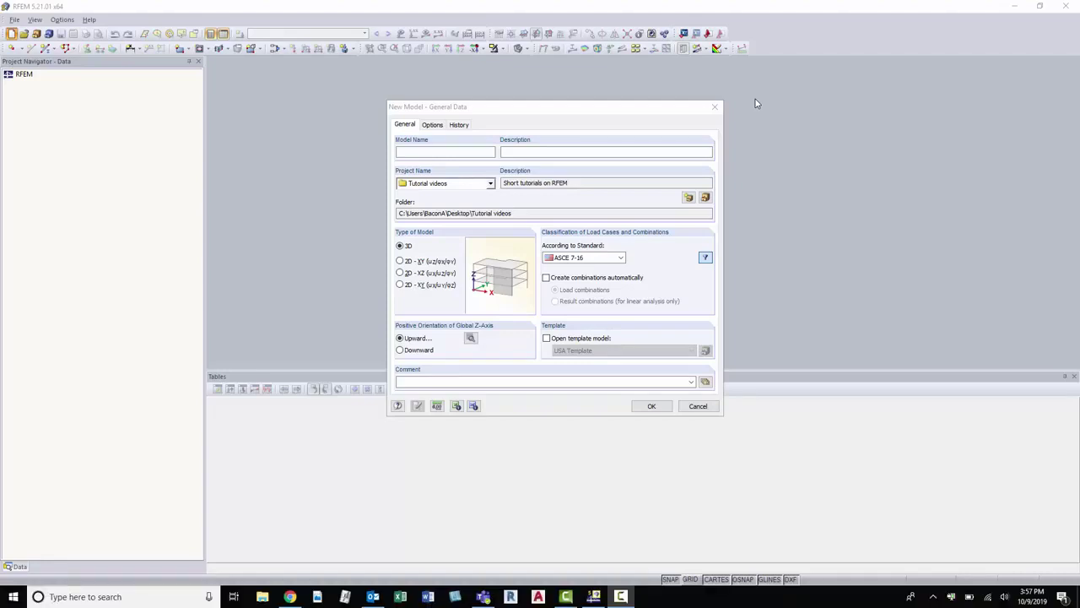
Step: Name the new model Video 1 with the description First tutorial video, keeping it in the Tutorial videos project
{"action": "left_click", "coordinate": [479, 155]}
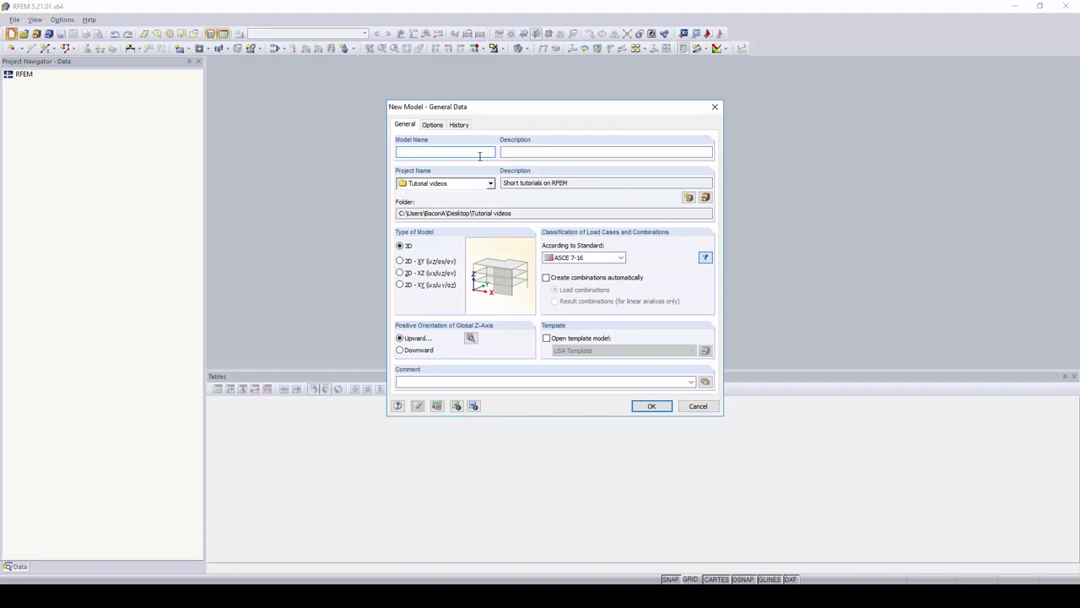
{"action": "type", "text": "Video 1"}
{"action": "key", "text": "Tab"}
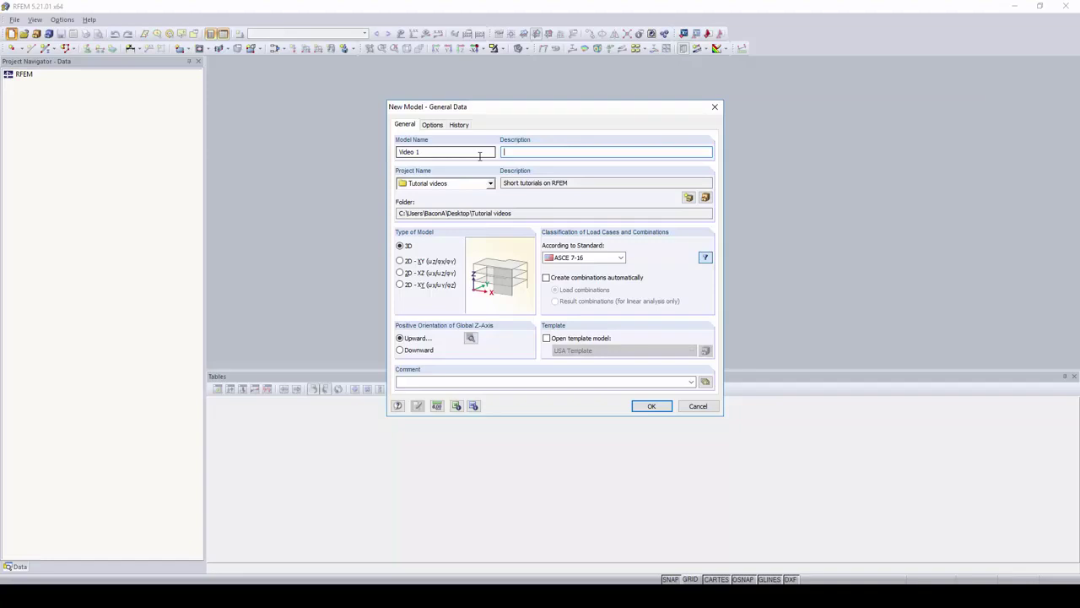
{"action": "type", "text": "First tutorial video"}
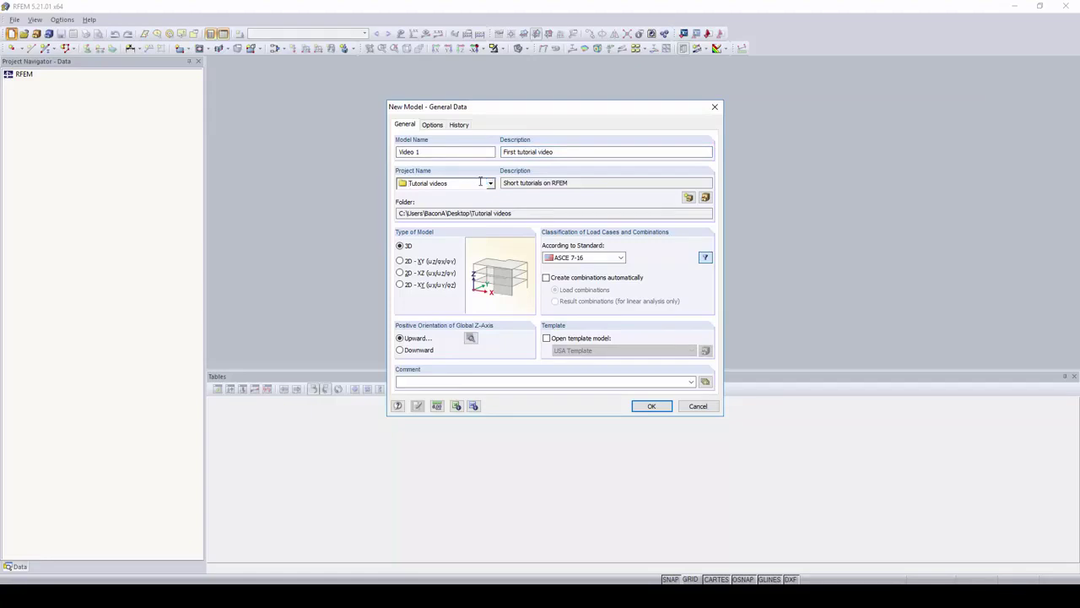
{"action": "left_click", "coordinate": [490, 184]}
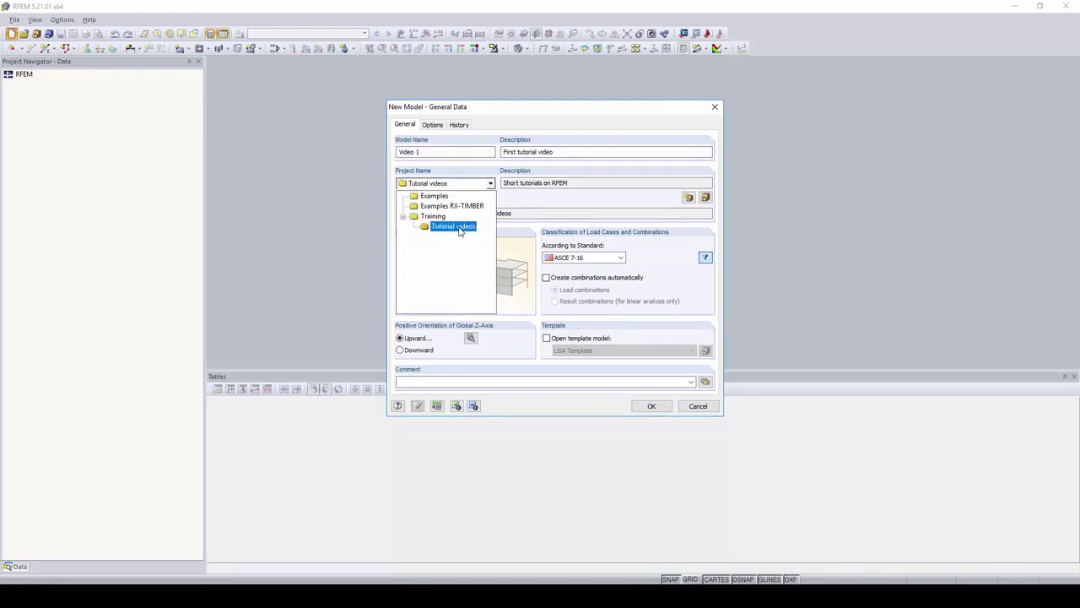
{"action": "left_click", "coordinate": [474, 175]}
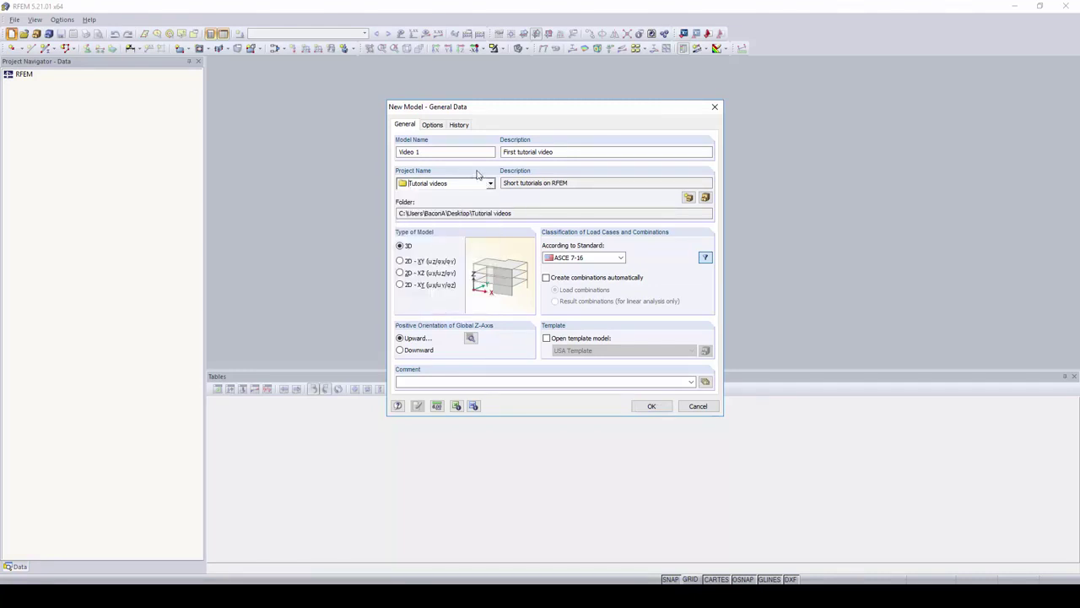
{"action": "left_click", "coordinate": [689, 197]}
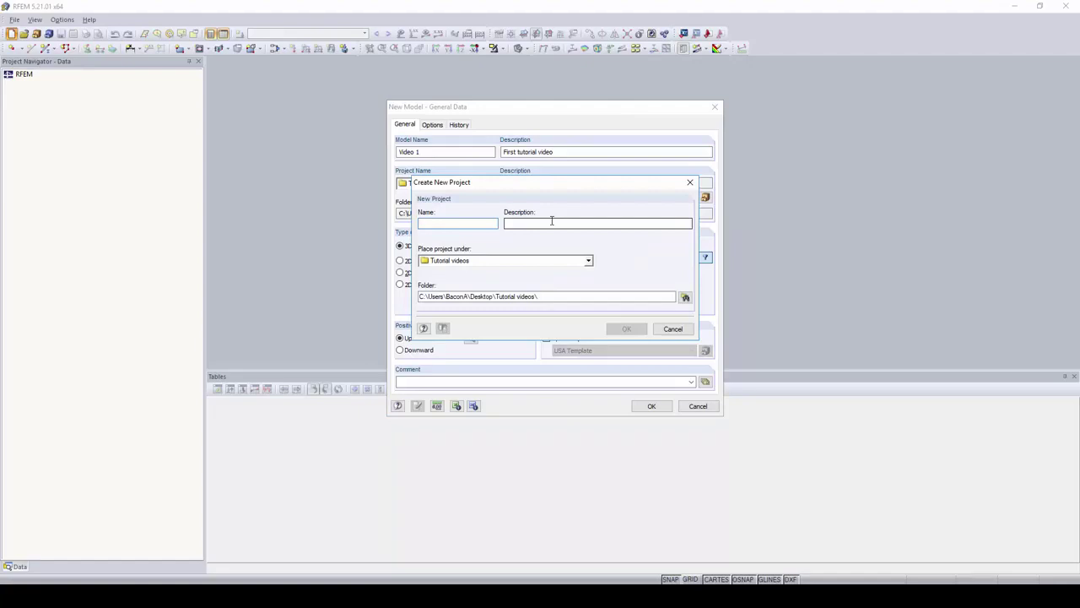
{"action": "left_click", "coordinate": [588, 261]}
{"action": "left_click", "coordinate": [588, 262]}
{"action": "left_click", "coordinate": [588, 263]}
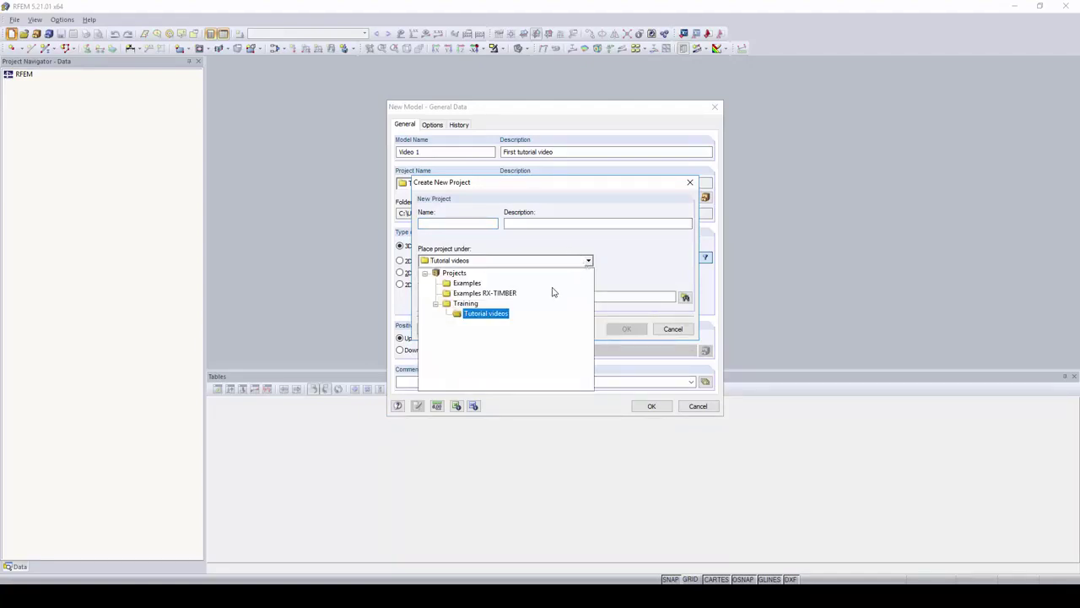
{"action": "left_click", "coordinate": [590, 264]}
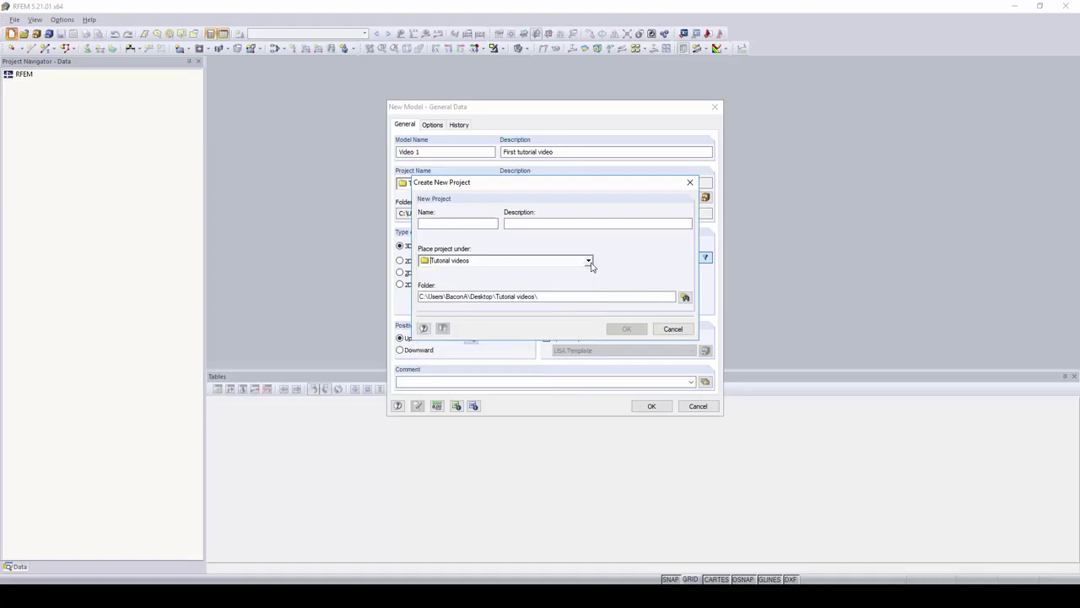
{"action": "left_click", "coordinate": [684, 298]}
{"action": "scroll", "coordinate": [597, 273], "scroll_direction": "down", "scroll_amount": 2}
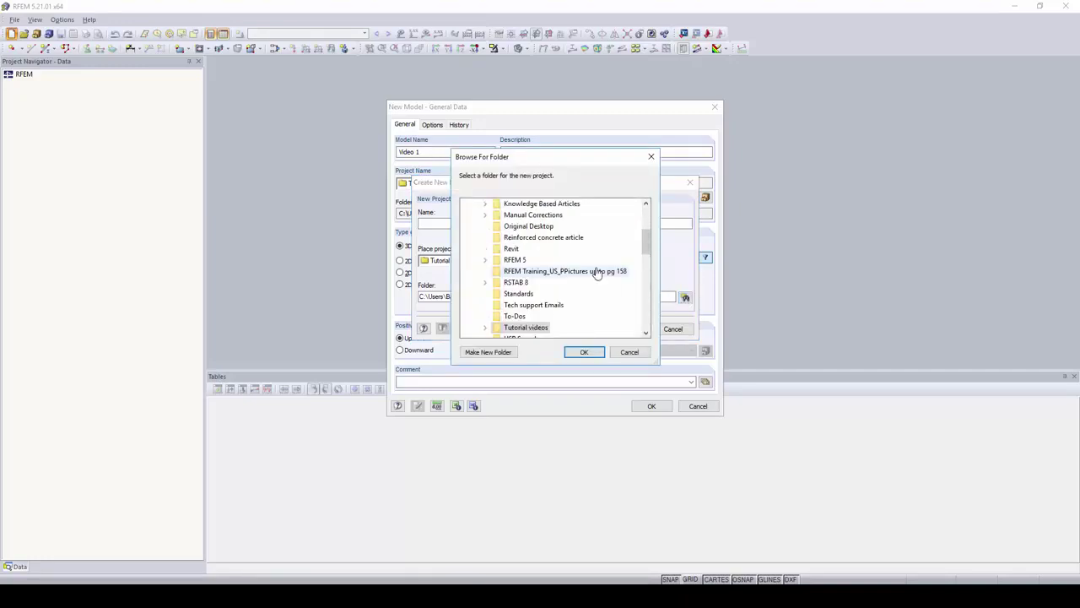
{"action": "scroll", "coordinate": [596, 272], "scroll_direction": "up", "scroll_amount": 3}
{"action": "scroll", "coordinate": [596, 273], "scroll_direction": "down", "scroll_amount": 6}
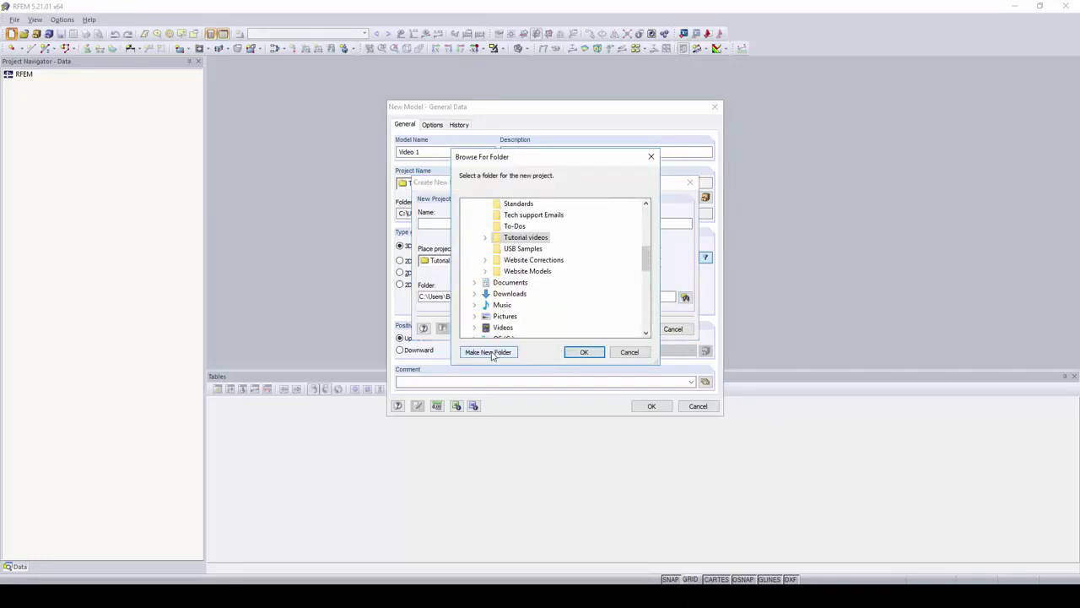
{"action": "scroll", "coordinate": [529, 312], "scroll_direction": "up", "scroll_amount": 2}
{"action": "left_click", "coordinate": [584, 352]}
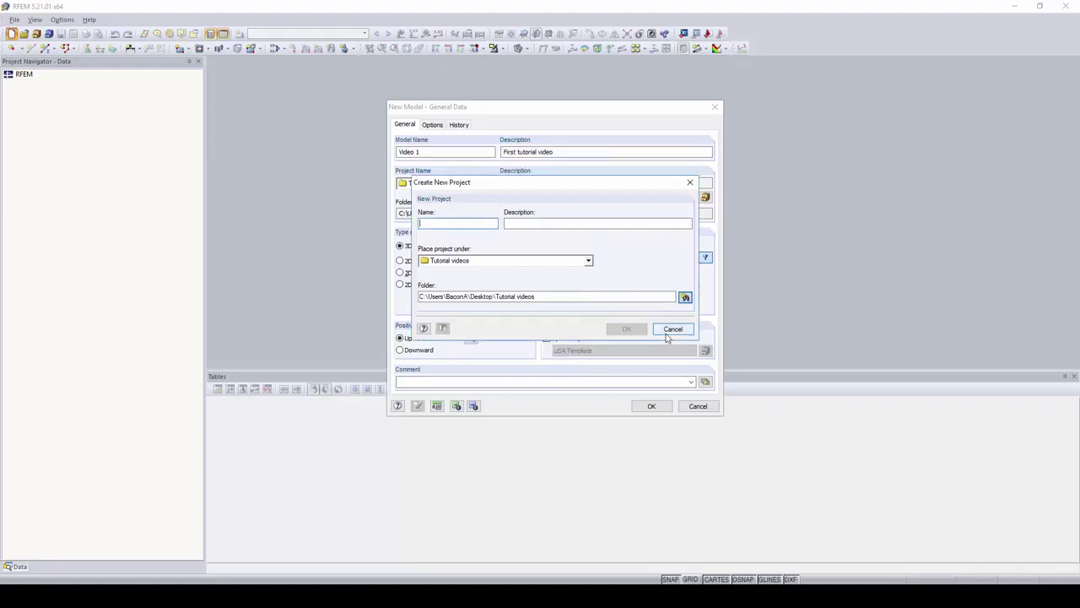
{"action": "left_click", "coordinate": [669, 331]}
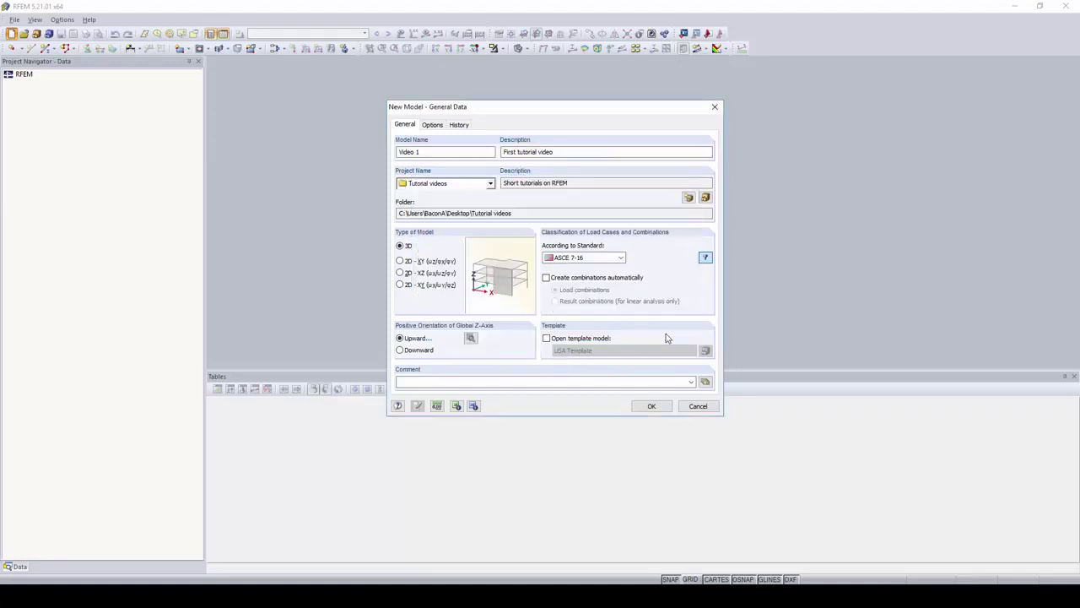
Step: Create the 3D model with the ASCE 7-16 standard and the local z-axis oriented downward
{"action": "left_click", "coordinate": [621, 260]}
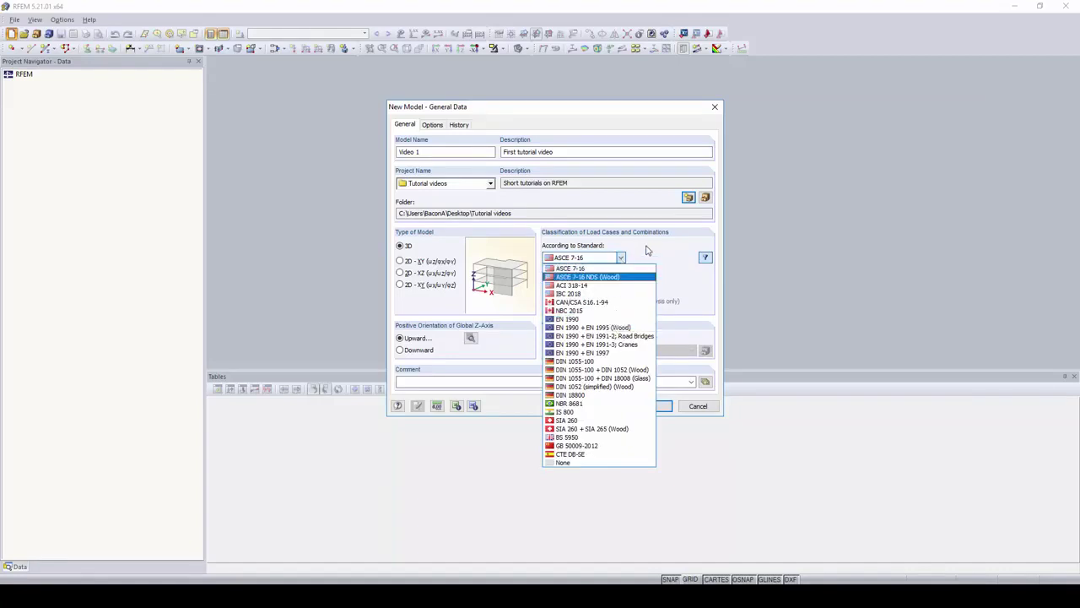
{"action": "left_click", "coordinate": [628, 260]}
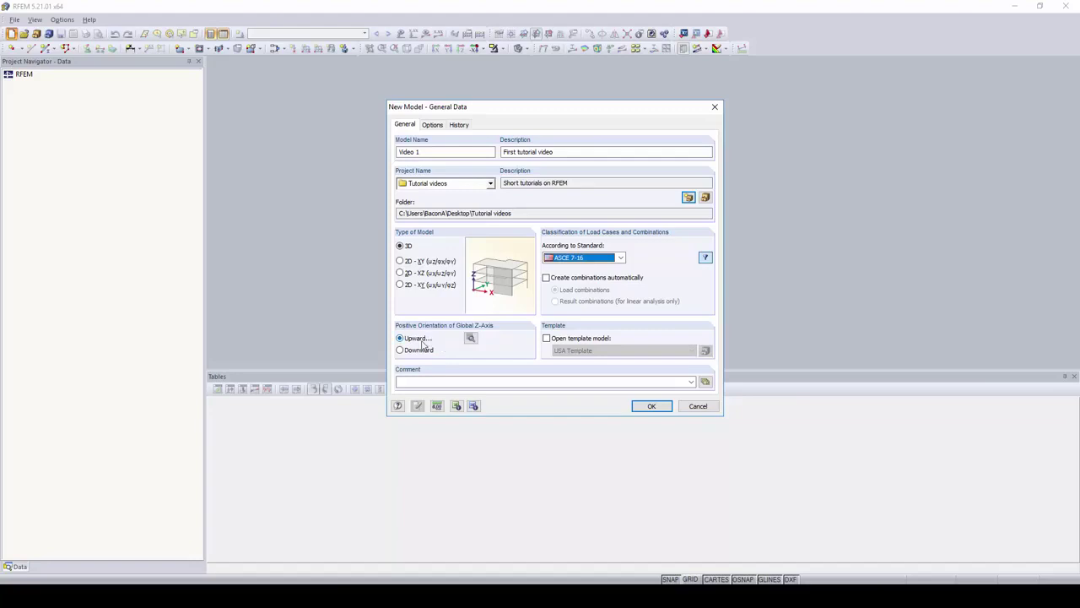
{"action": "left_click", "coordinate": [471, 339]}
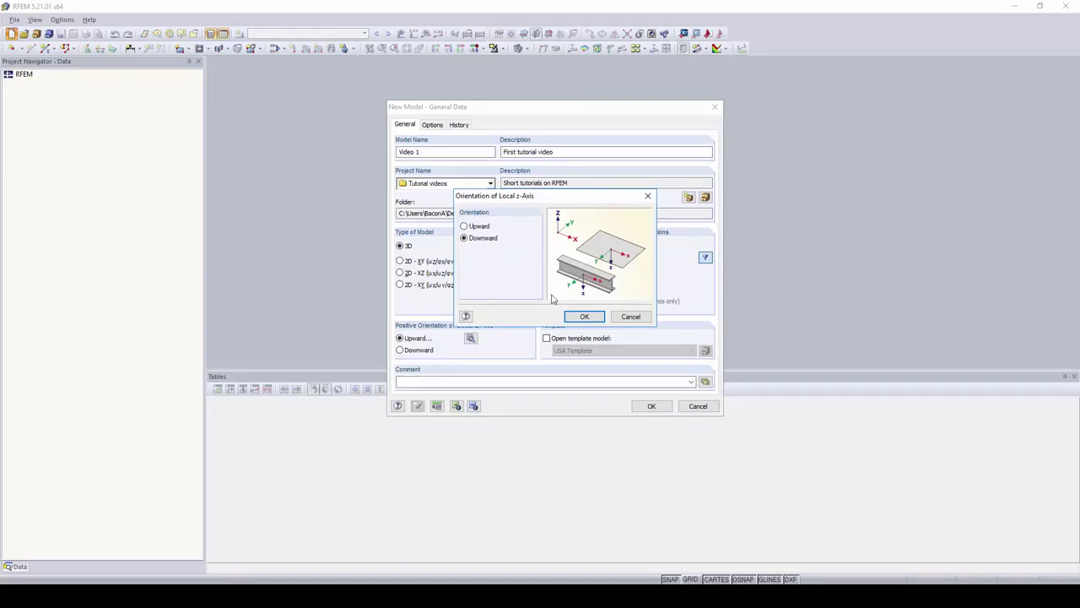
{"action": "left_click", "coordinate": [583, 316]}
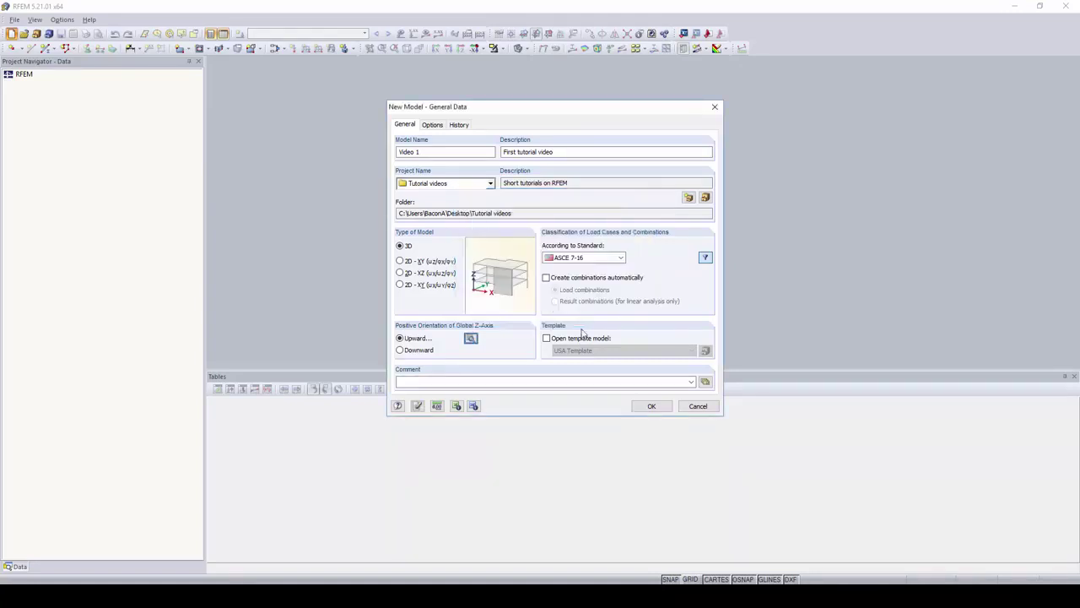
{"action": "left_click", "coordinate": [649, 408]}
{"action": "left_click", "coordinate": [535, 278]}
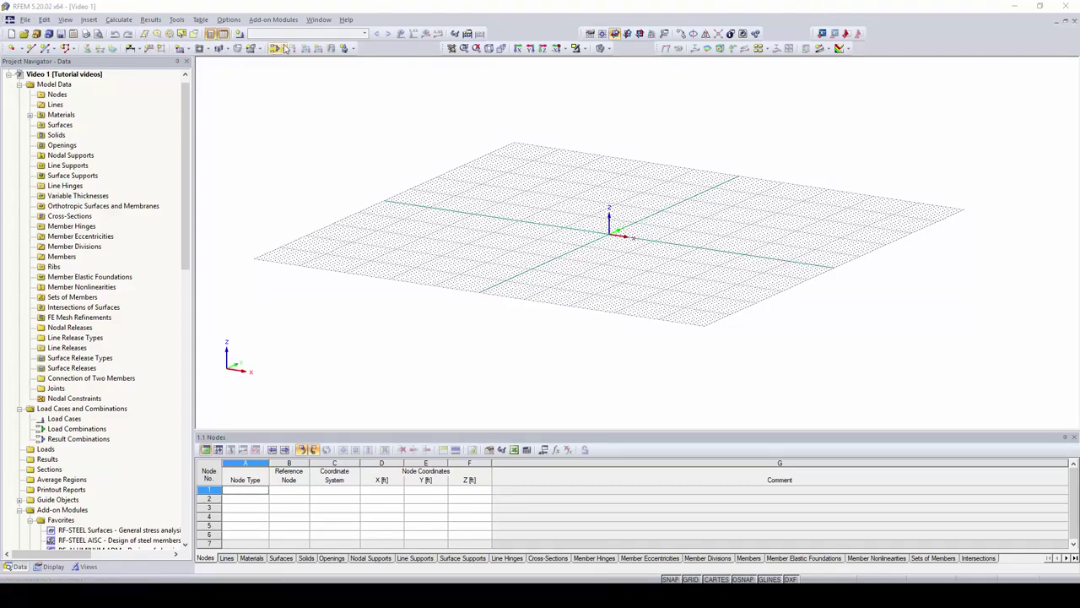
Step: Move the separated toolbars together to close the gaps between them
{"action": "left_click_drag", "start_coordinate": [440, 46], "coordinate": [367, 48]}
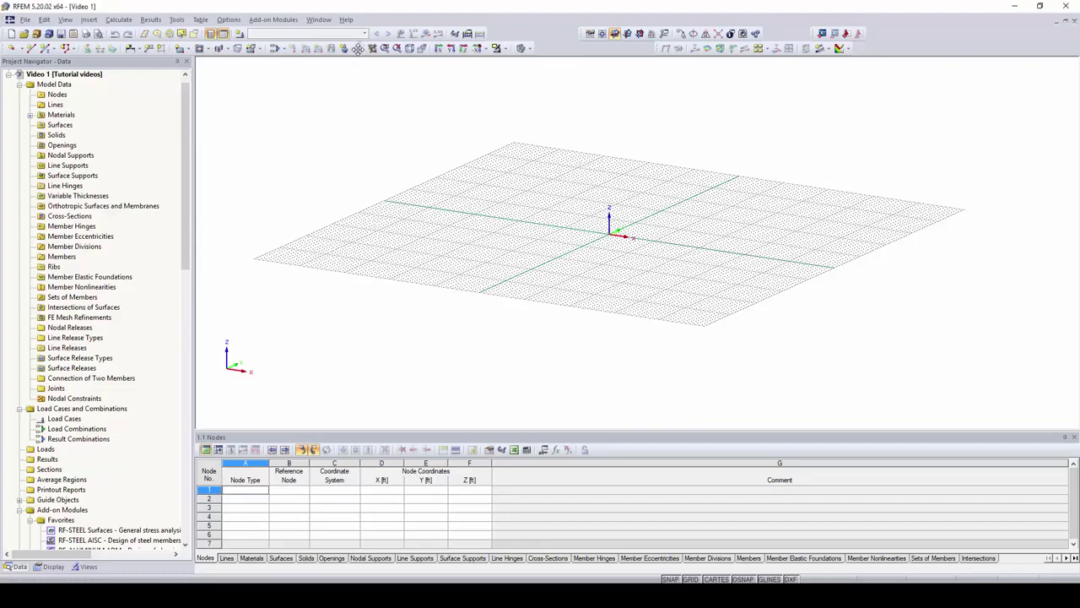
{"action": "left_click_drag", "start_coordinate": [582, 33], "coordinate": [459, 33]}
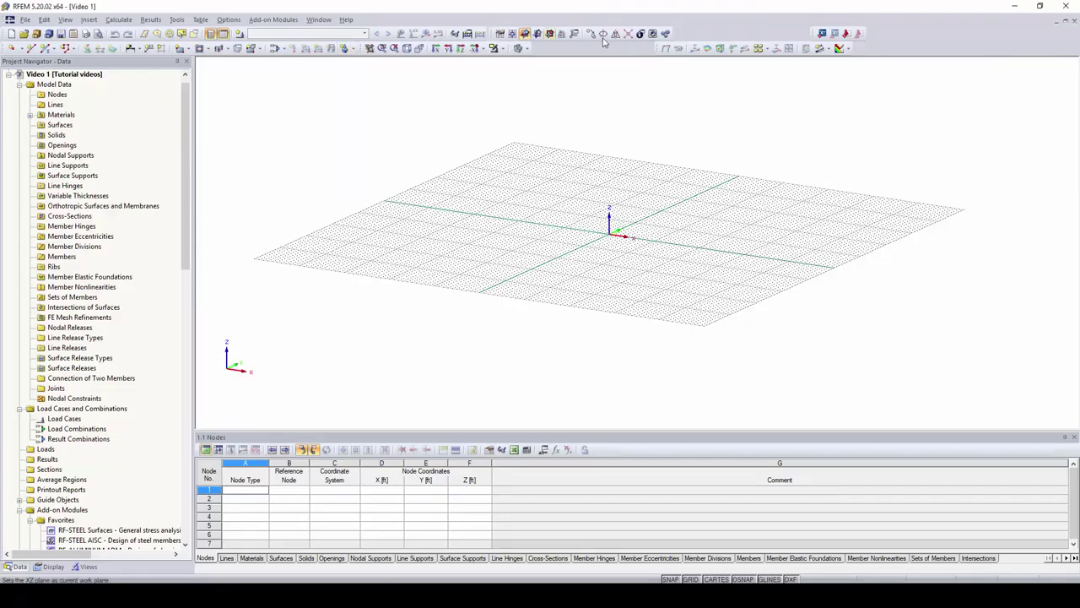
{"action": "left_click_drag", "start_coordinate": [663, 48], "coordinate": [579, 48]}
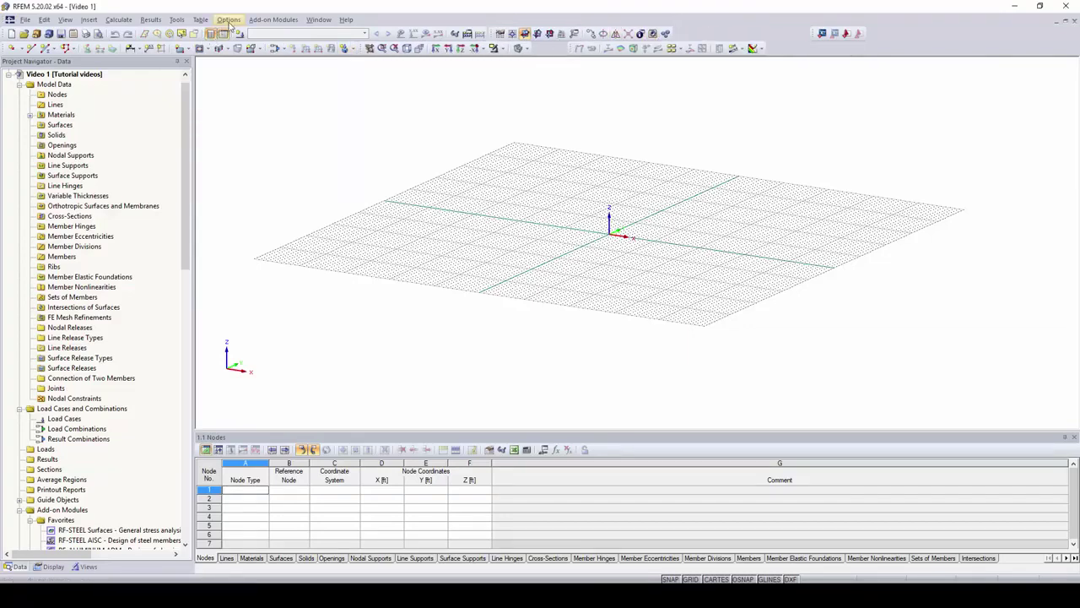
Step: Reset all toolbars and menus to their default arrangement
{"action": "left_click", "coordinate": [70, 21]}
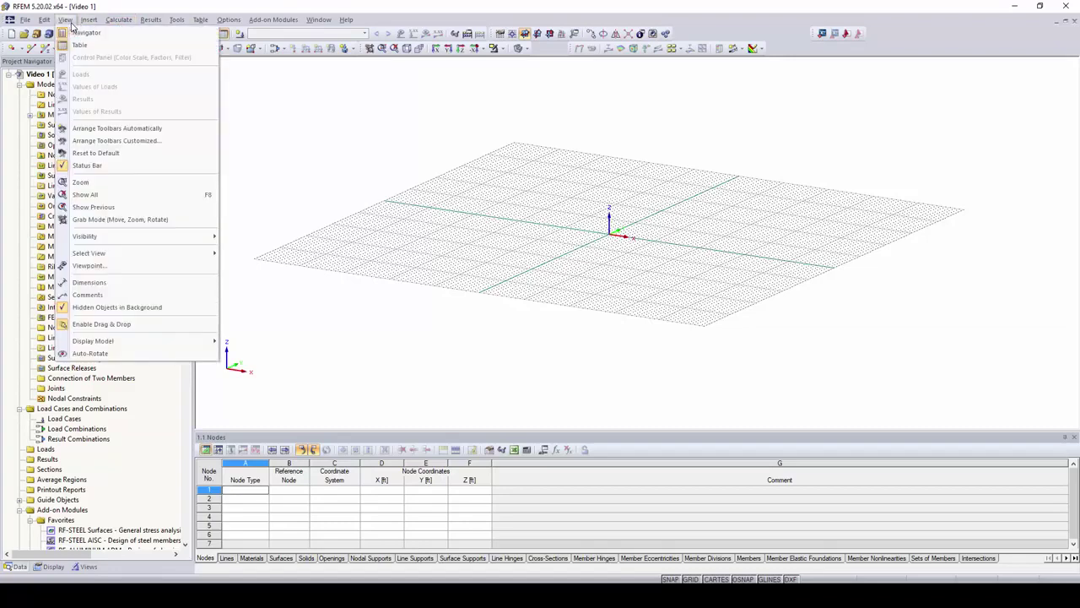
{"action": "left_click", "coordinate": [122, 158]}
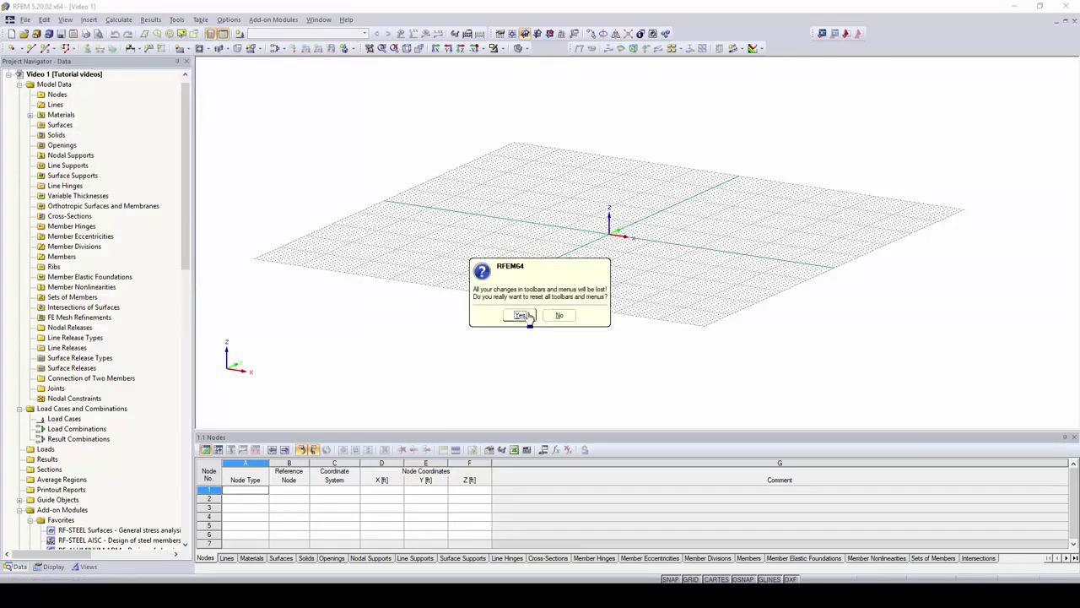
{"action": "left_click", "coordinate": [526, 315]}
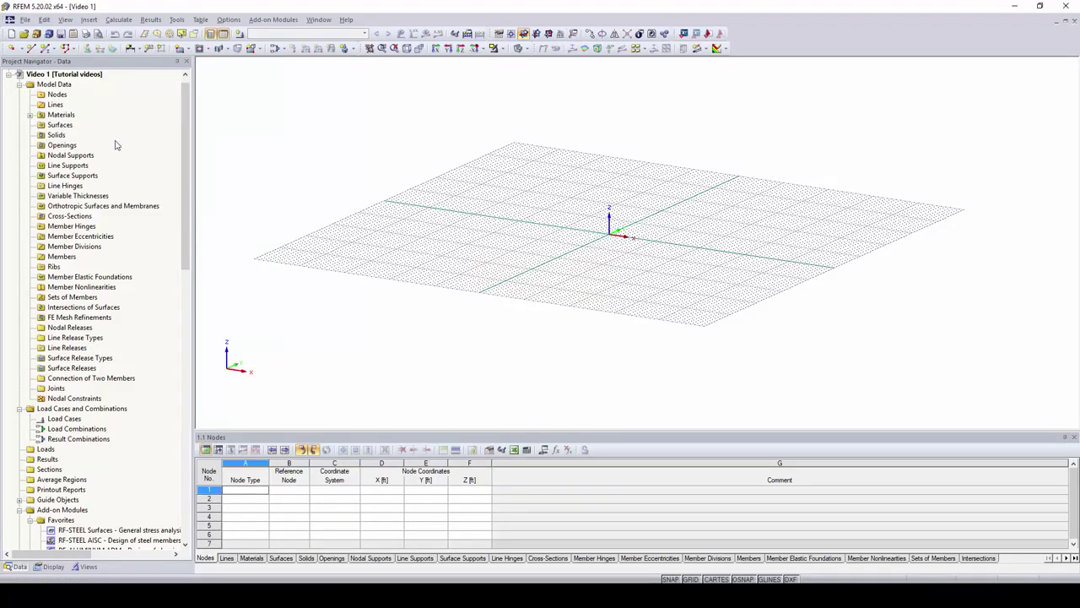
Step: Examine the project navigator's contents, including the materials and the add-on modules
{"action": "left_click", "coordinate": [30, 115]}
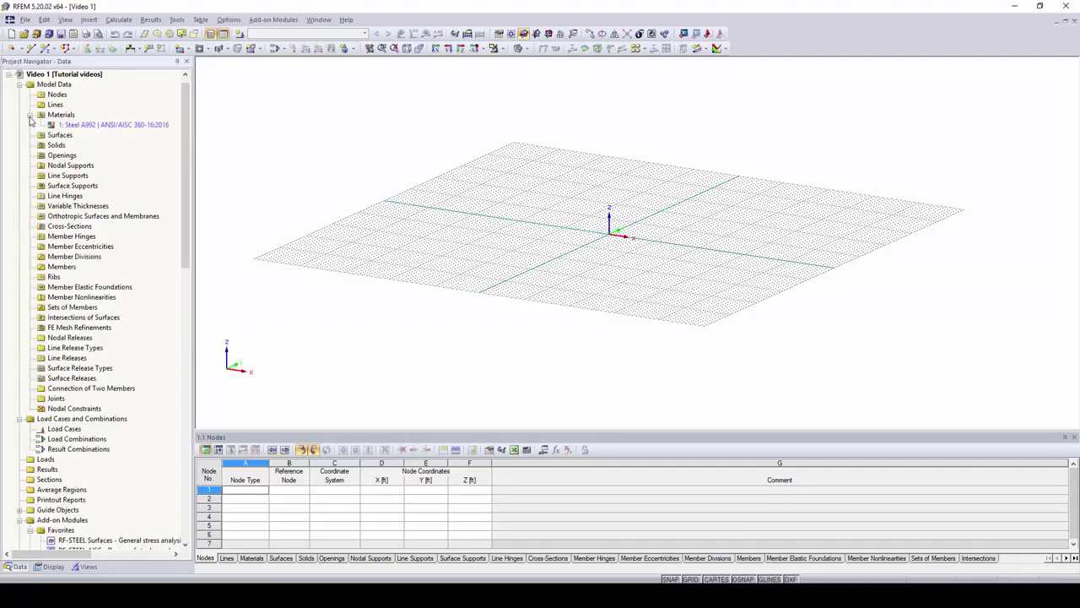
{"action": "left_click", "coordinate": [30, 115]}
{"action": "scroll", "coordinate": [73, 145], "scroll_direction": "down", "scroll_amount": 9}
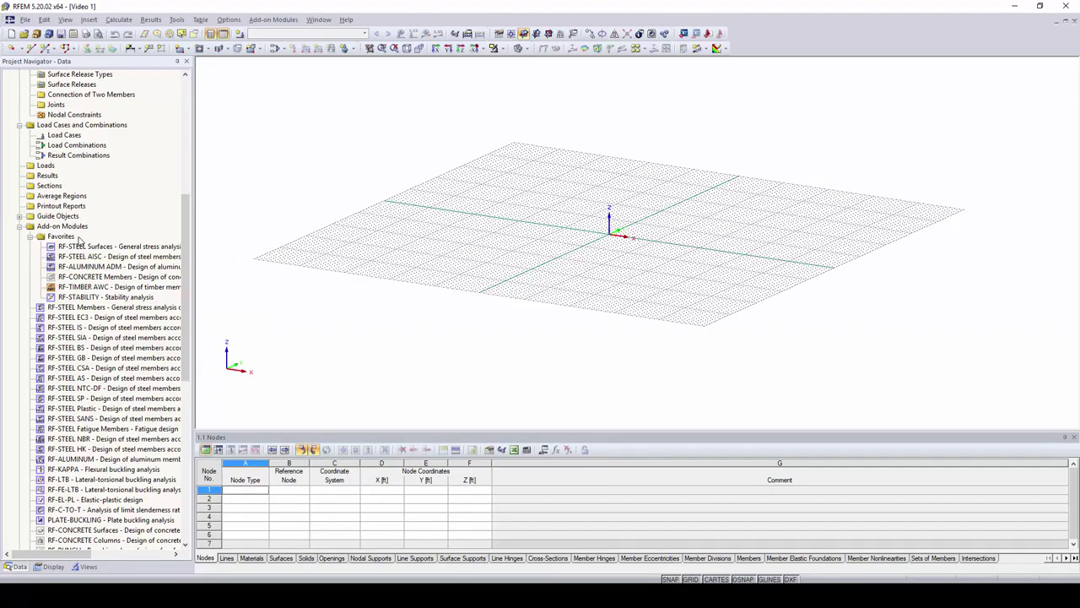
{"action": "scroll", "coordinate": [112, 265], "scroll_direction": "up", "scroll_amount": 10}
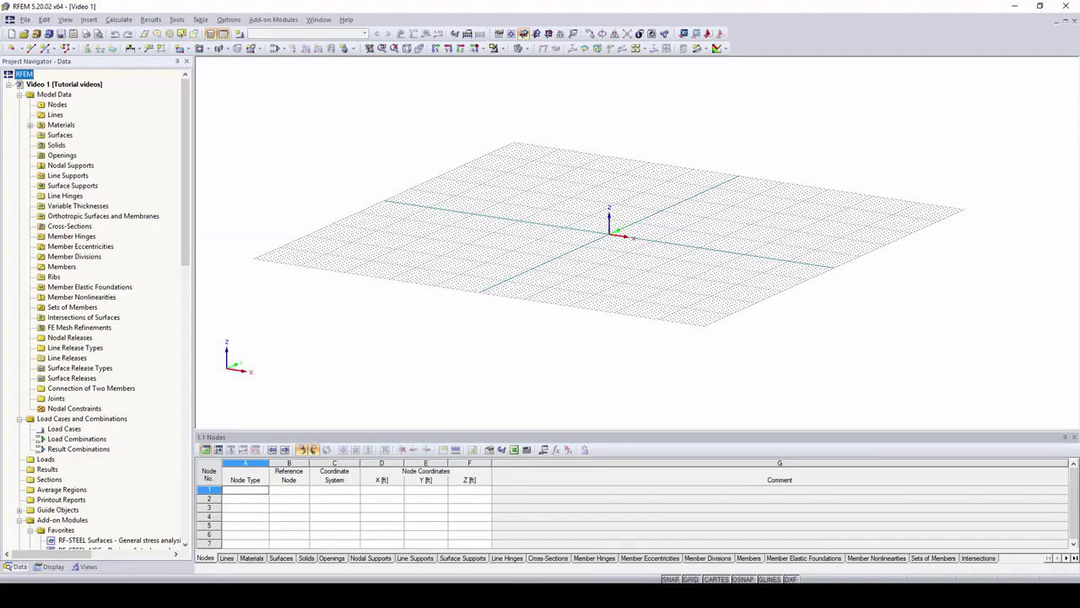
Step: Try the grid and snap toggles, and switch the grid from Cartesian to polar and back
{"action": "left_click", "coordinate": [690, 579]}
{"action": "left_click", "coordinate": [690, 579]}
{"action": "left_click", "coordinate": [671, 579]}
{"action": "left_click", "coordinate": [671, 579]}
{"action": "left_click", "coordinate": [715, 579]}
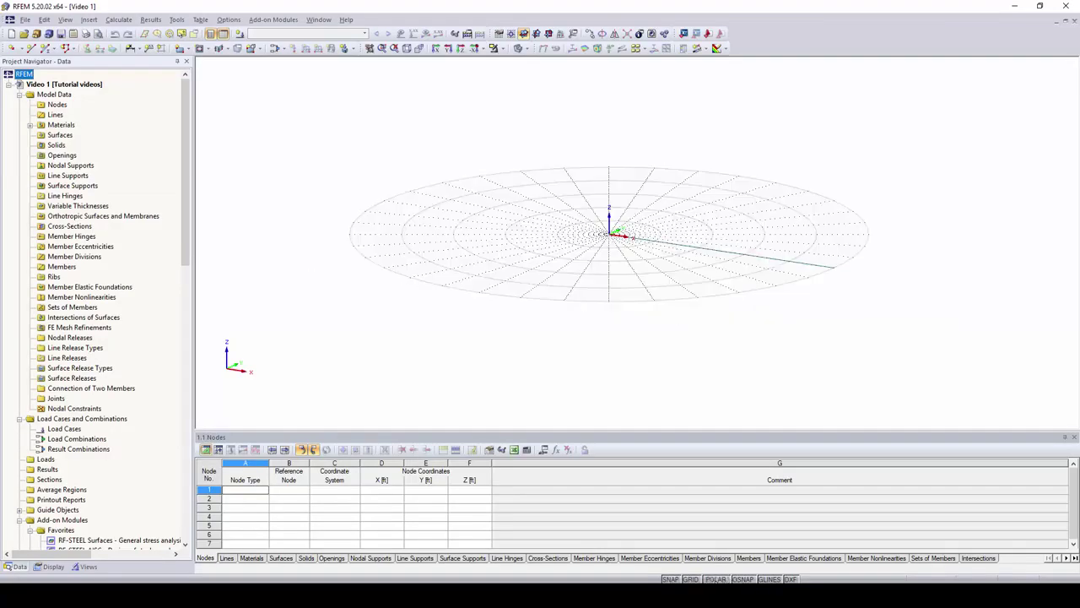
{"action": "left_click", "coordinate": [715, 579]}
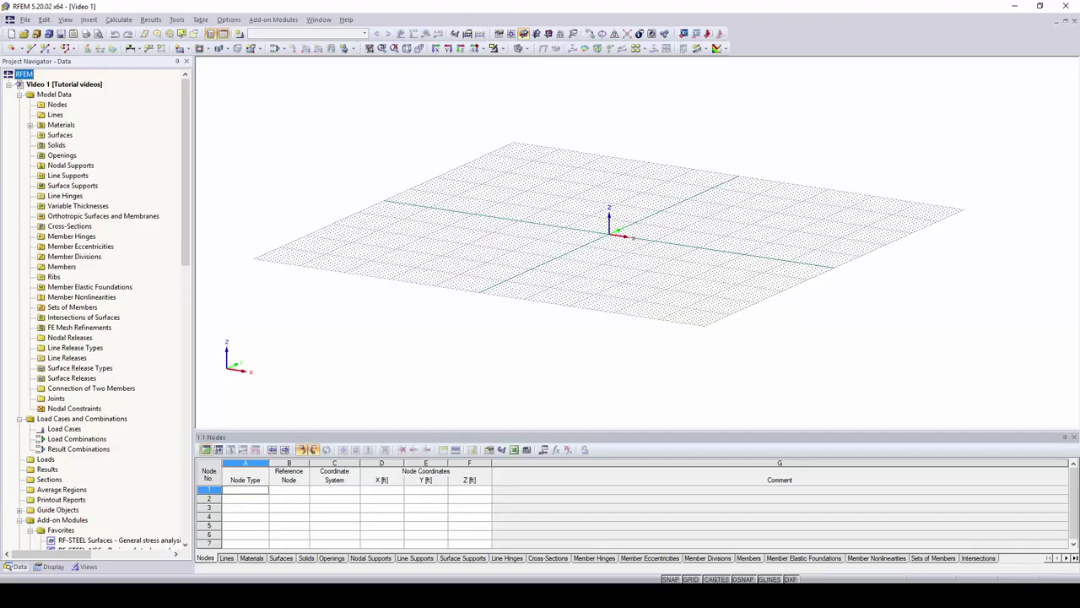
Step: Hide the project navigator and the data tables to enlarge the work window
{"action": "scroll", "coordinate": [639, 260], "scroll_direction": "up", "scroll_amount": 3}
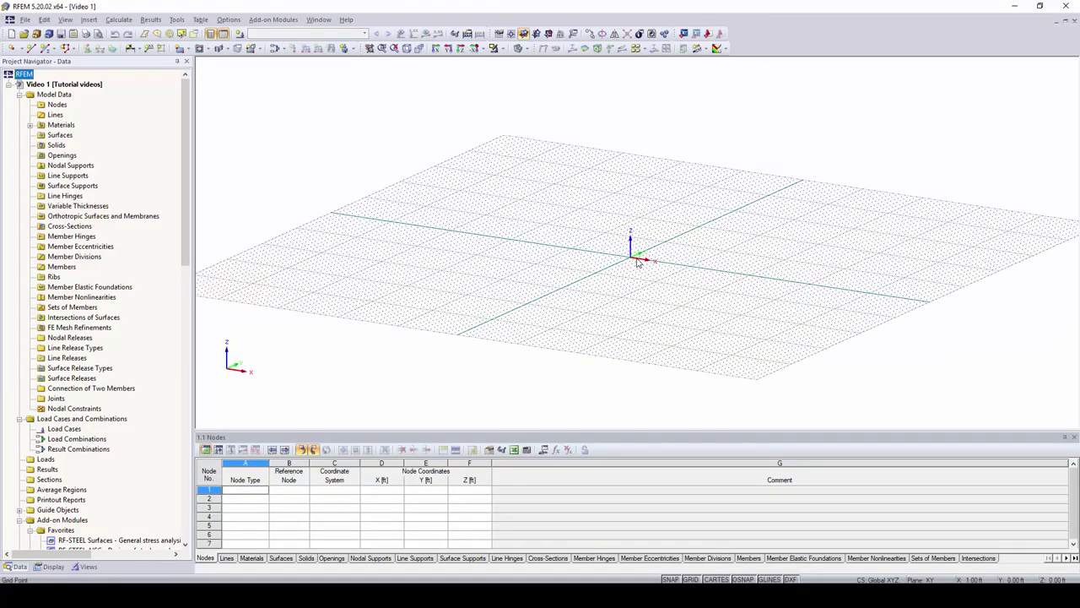
{"action": "scroll", "coordinate": [629, 259], "scroll_direction": "up", "scroll_amount": 1}
{"action": "middle_click_drag", "start_coordinate": [615, 261], "coordinate": [561, 256]}
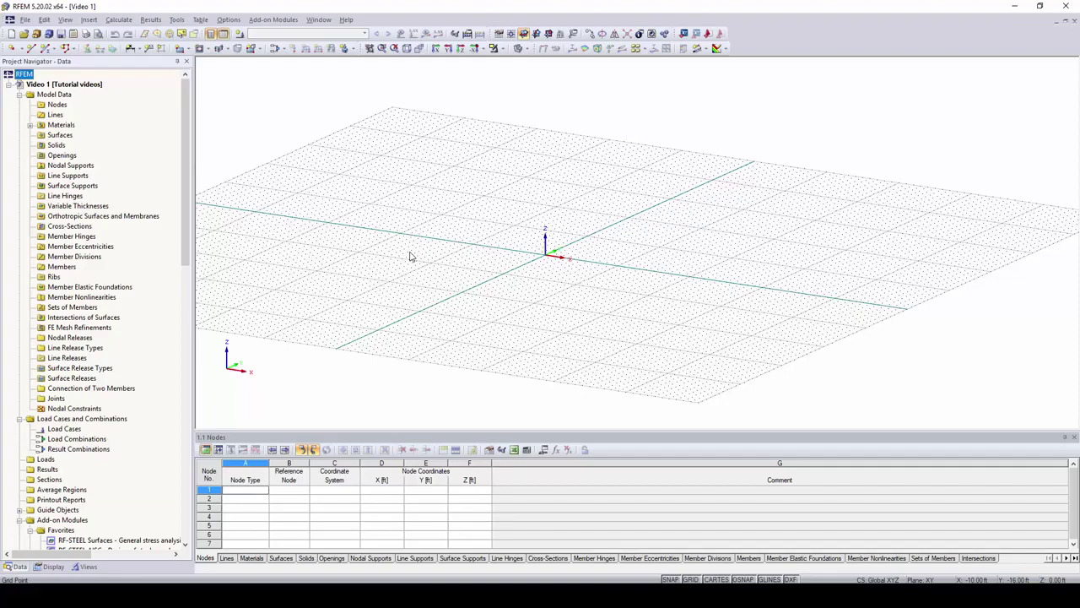
{"action": "left_click", "coordinate": [211, 35]}
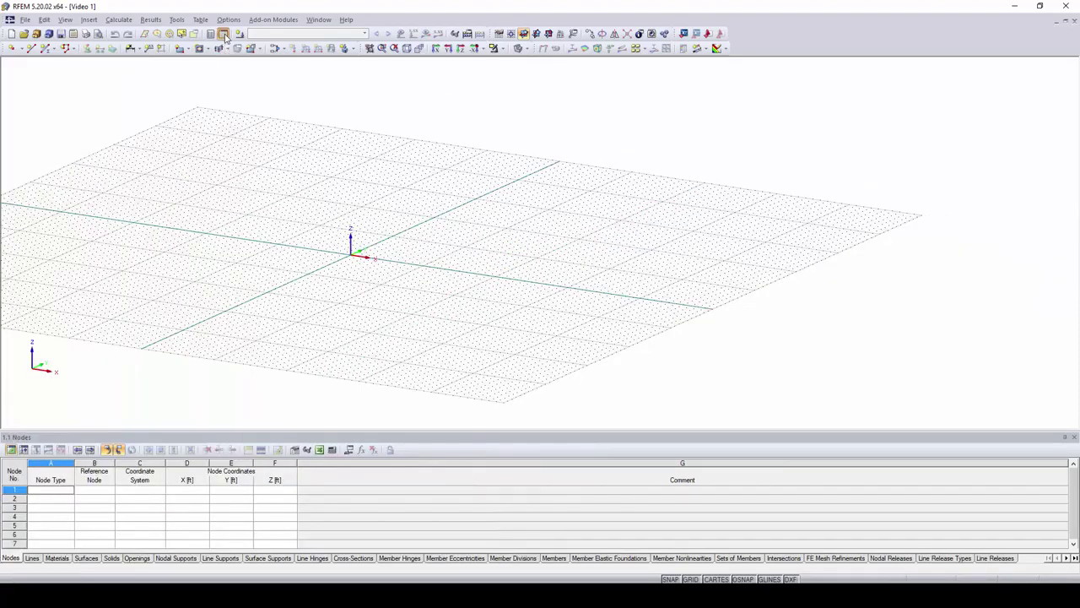
{"action": "left_click", "coordinate": [224, 35]}
{"action": "middle_click_drag", "start_coordinate": [438, 275], "coordinate": [532, 321]}
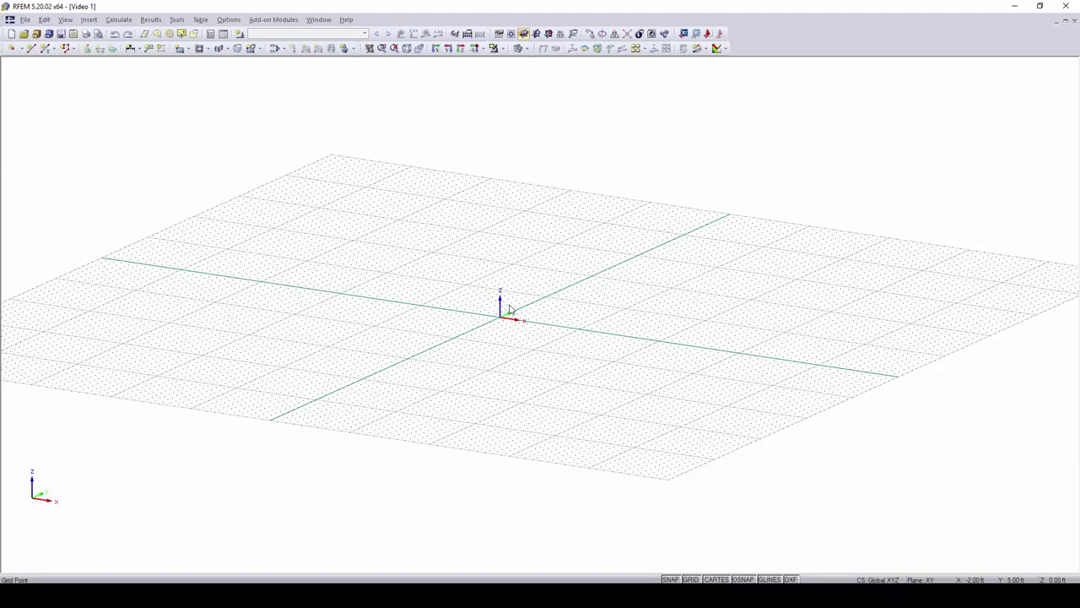
{"action": "middle_click_drag", "start_coordinate": [509, 310], "coordinate": [547, 301]}
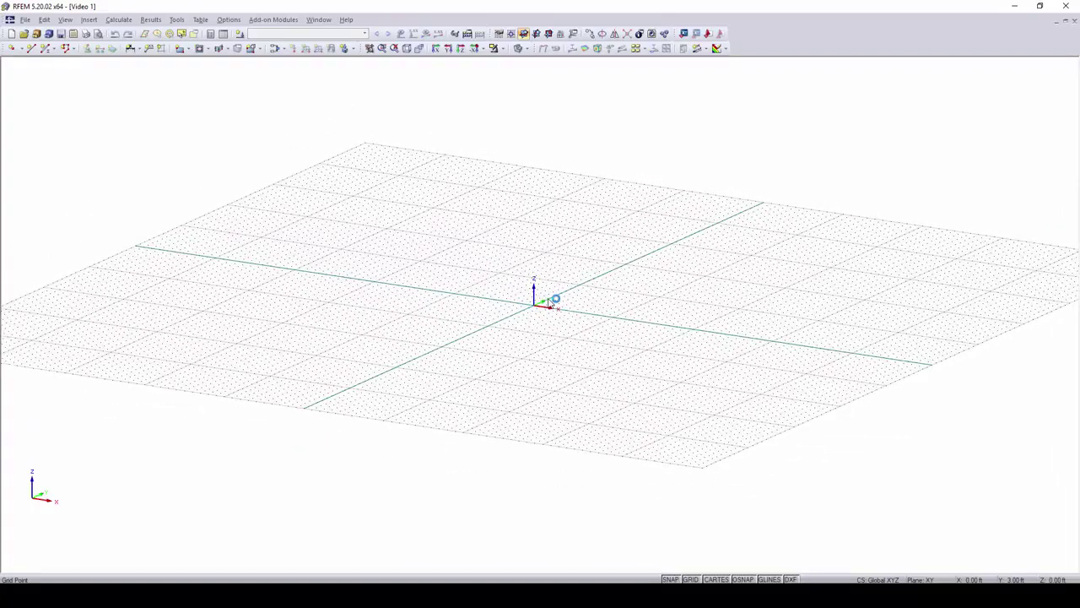
{"action": "scroll", "coordinate": [548, 303], "scroll_direction": "up", "scroll_amount": 4}
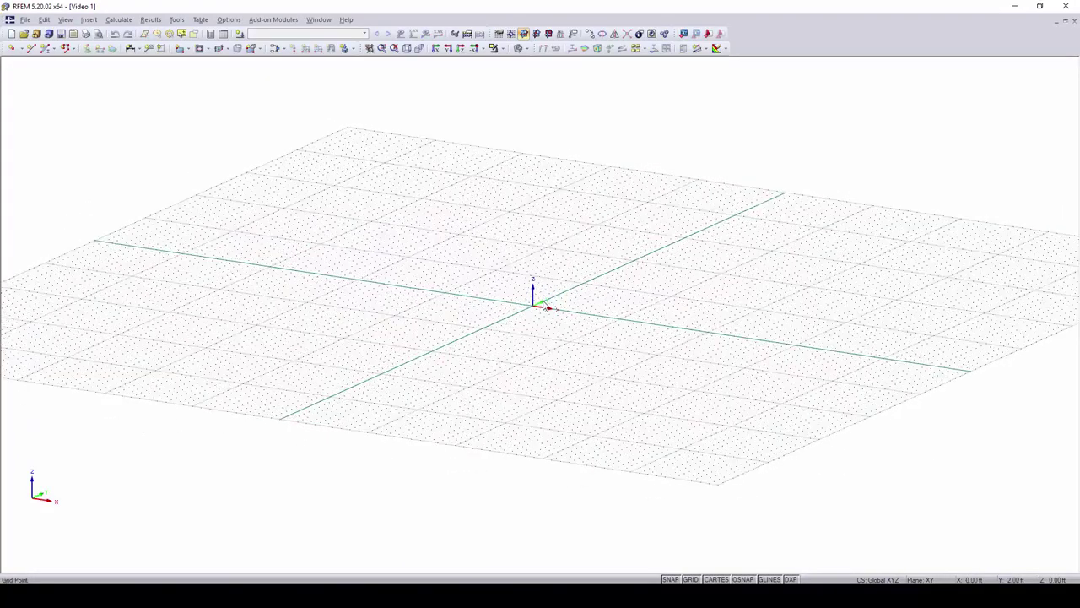
{"action": "scroll", "coordinate": [544, 306], "scroll_direction": "down", "scroll_amount": 4}
{"action": "scroll", "coordinate": [544, 306], "scroll_direction": "up", "scroll_amount": 5}
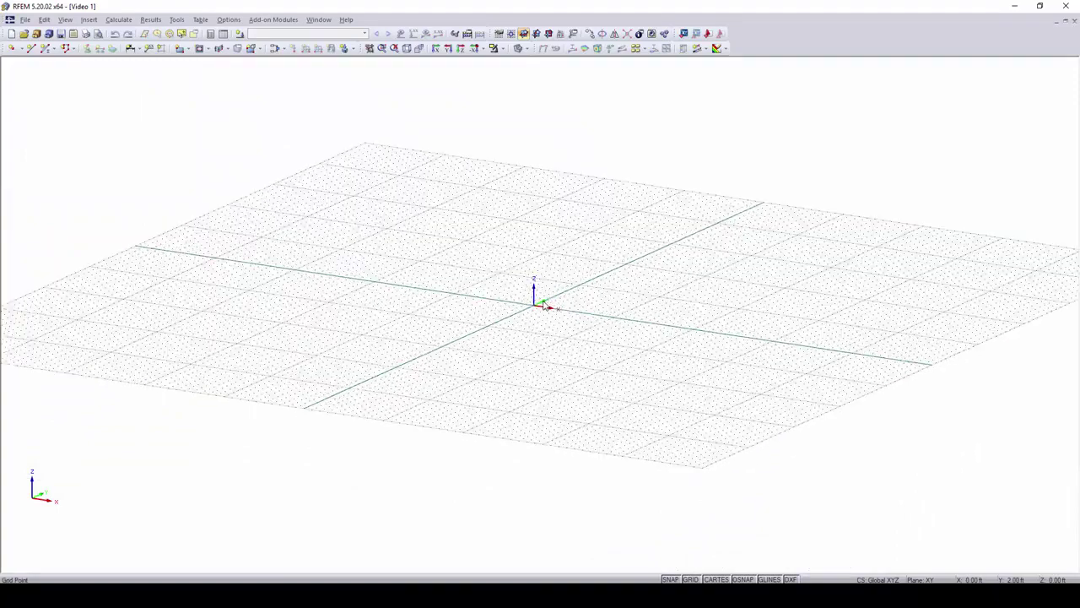
{"action": "scroll", "coordinate": [544, 306], "scroll_direction": "down", "scroll_amount": 1}
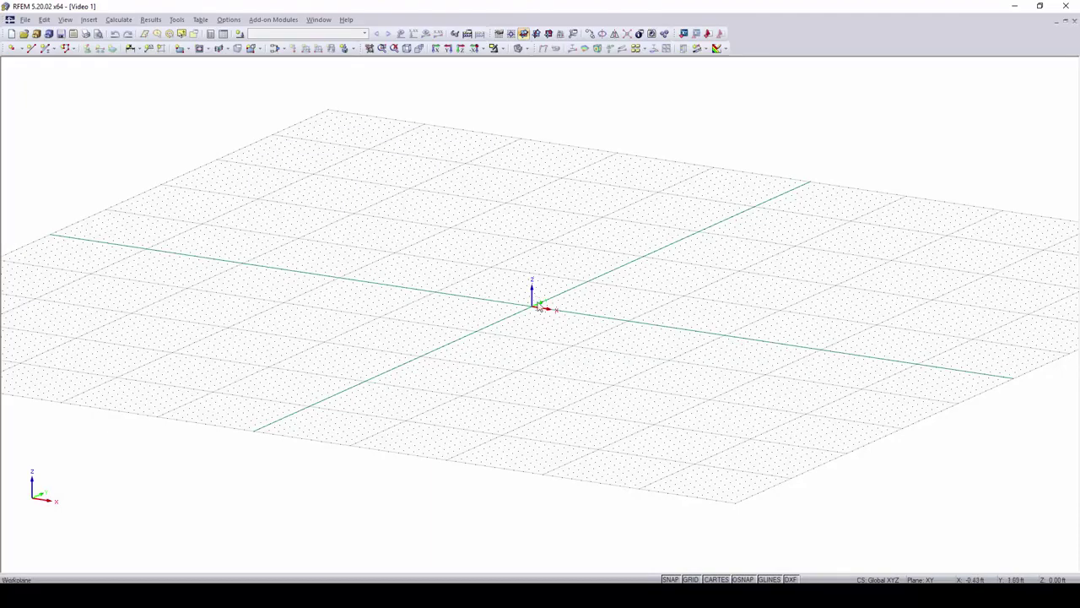
{"action": "middle_click_drag", "start_coordinate": [537, 299], "coordinate": [509, 279], "text": "ctrl"}
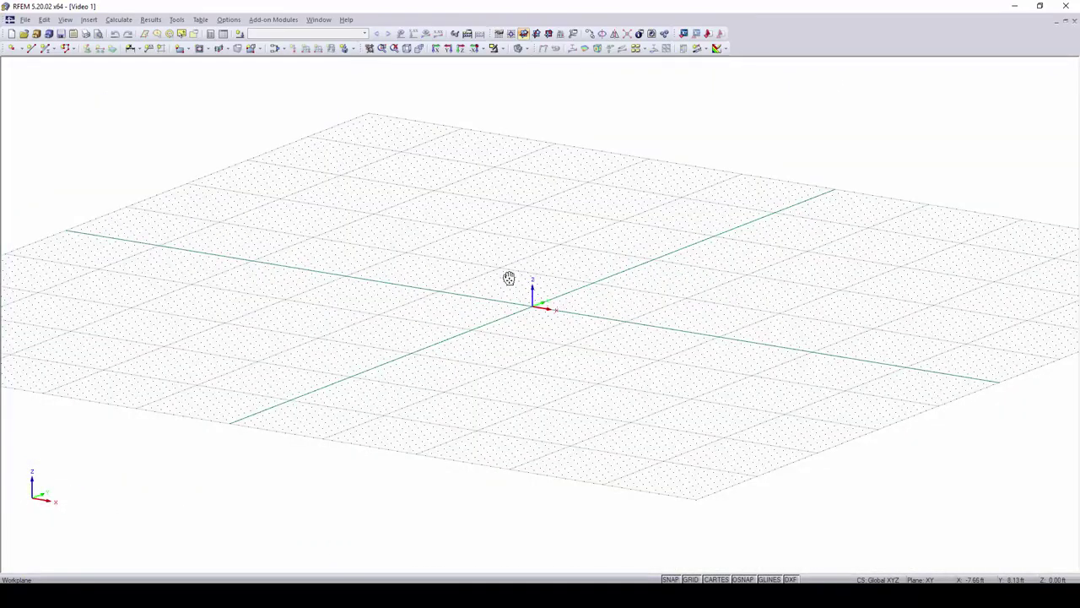
{"action": "scroll", "coordinate": [509, 280], "scroll_direction": "up", "scroll_amount": 1}
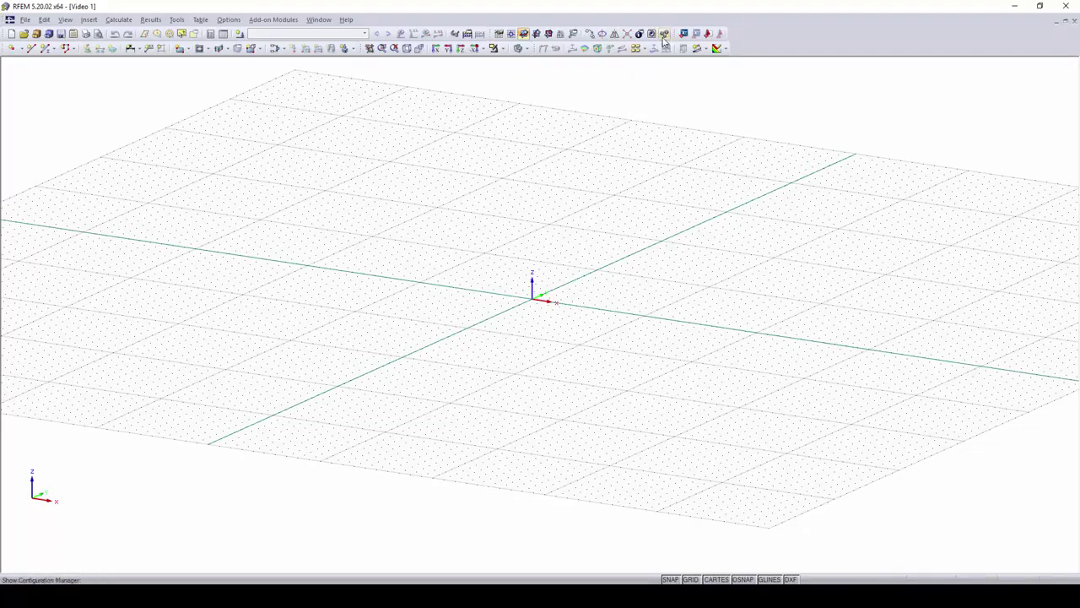
Step: Try the Standard with black background and Standard Inventor Background configurations, and switch back to Standard with white background
{"action": "left_click", "coordinate": [223, 21]}
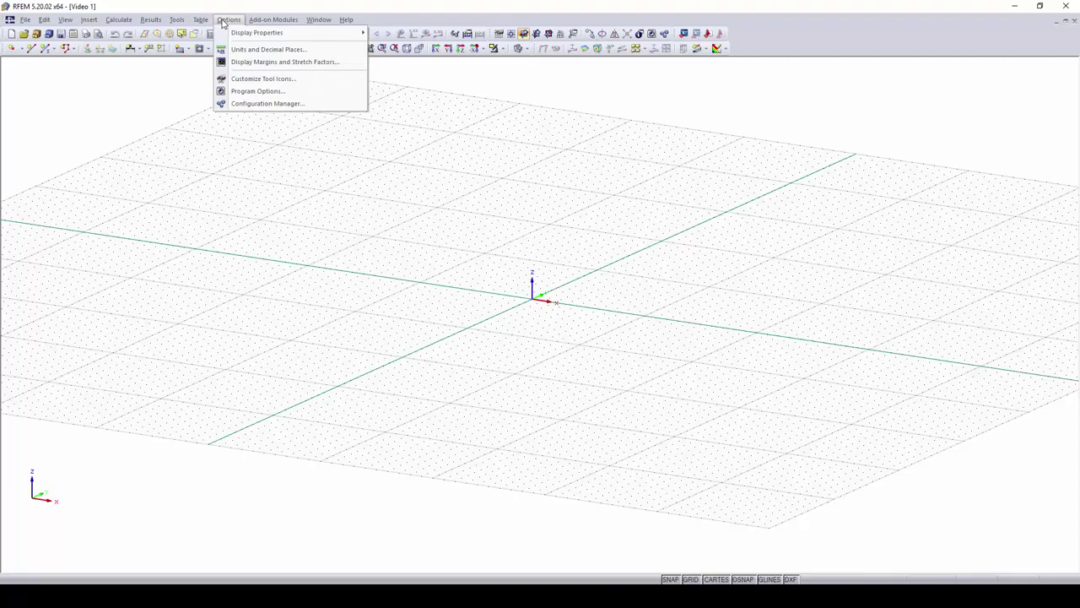
{"action": "left_click", "coordinate": [278, 104]}
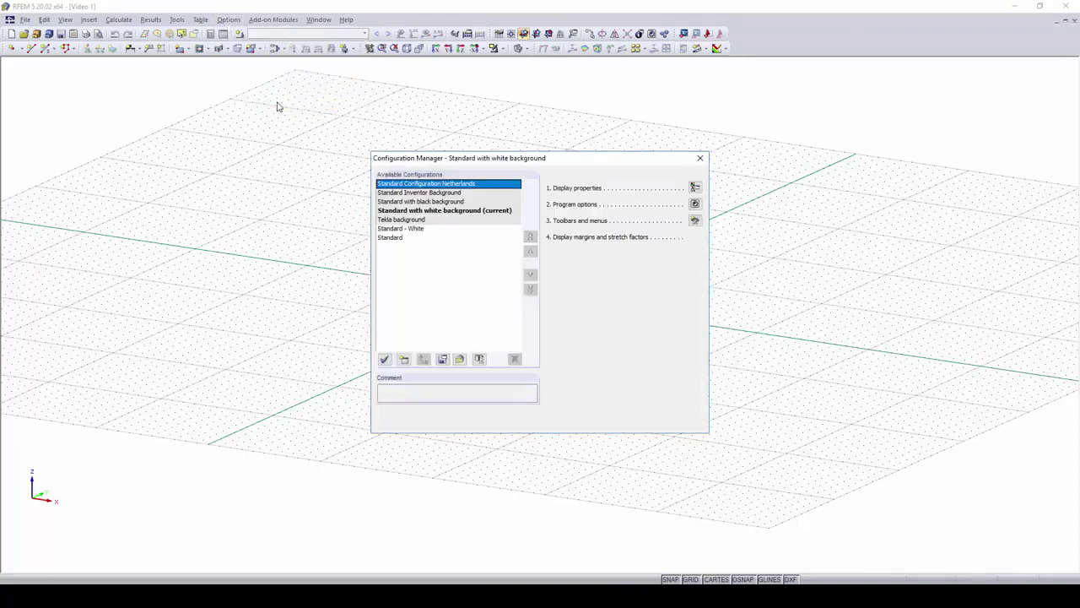
{"action": "left_click", "coordinate": [429, 203]}
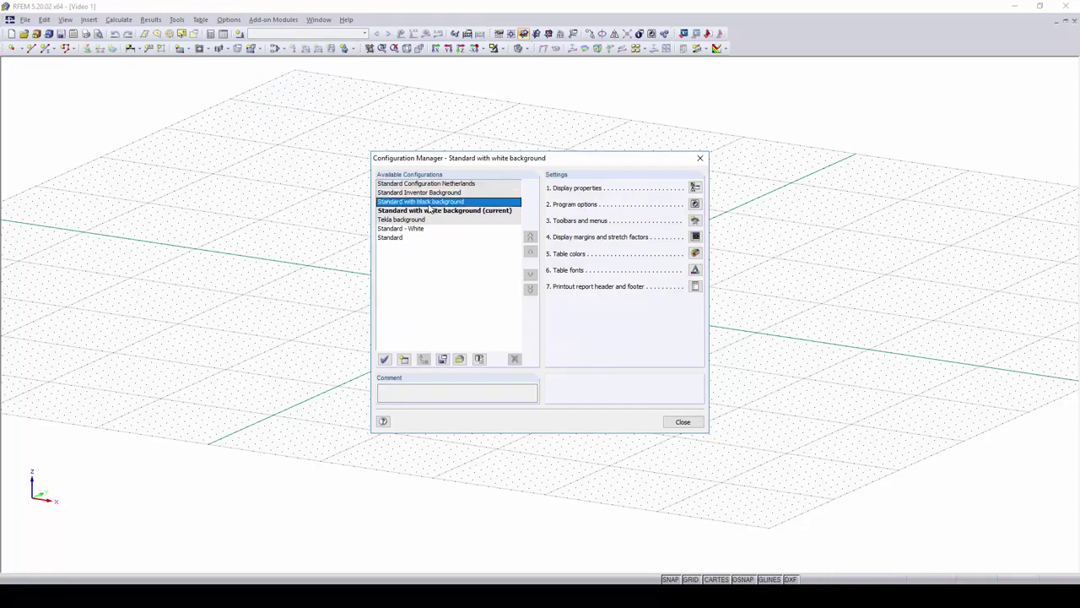
{"action": "double_click", "coordinate": [429, 204]}
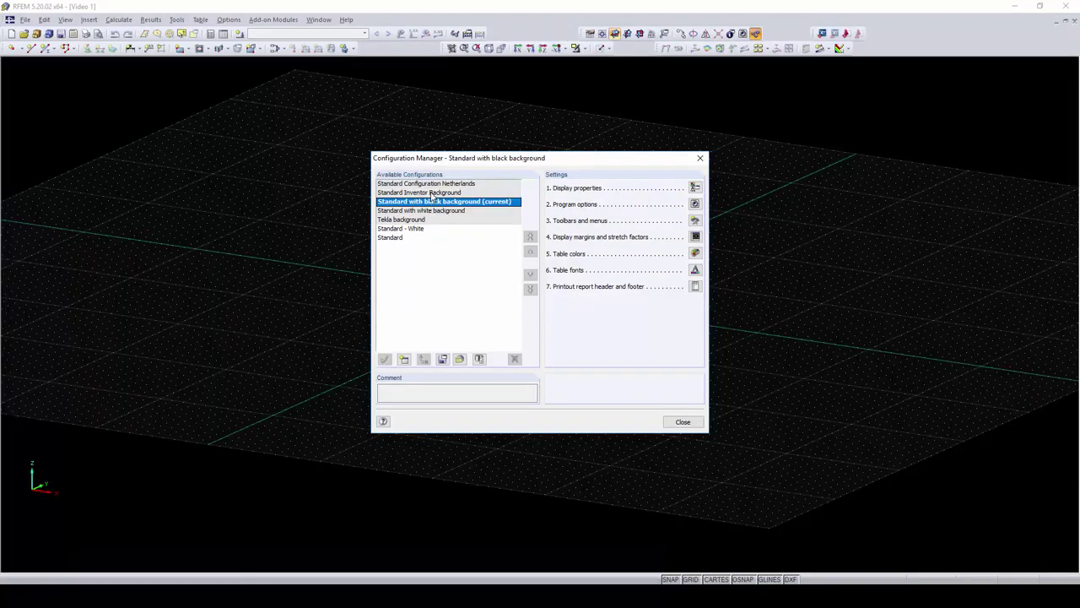
{"action": "left_click", "coordinate": [432, 193]}
{"action": "double_click", "coordinate": [433, 193]}
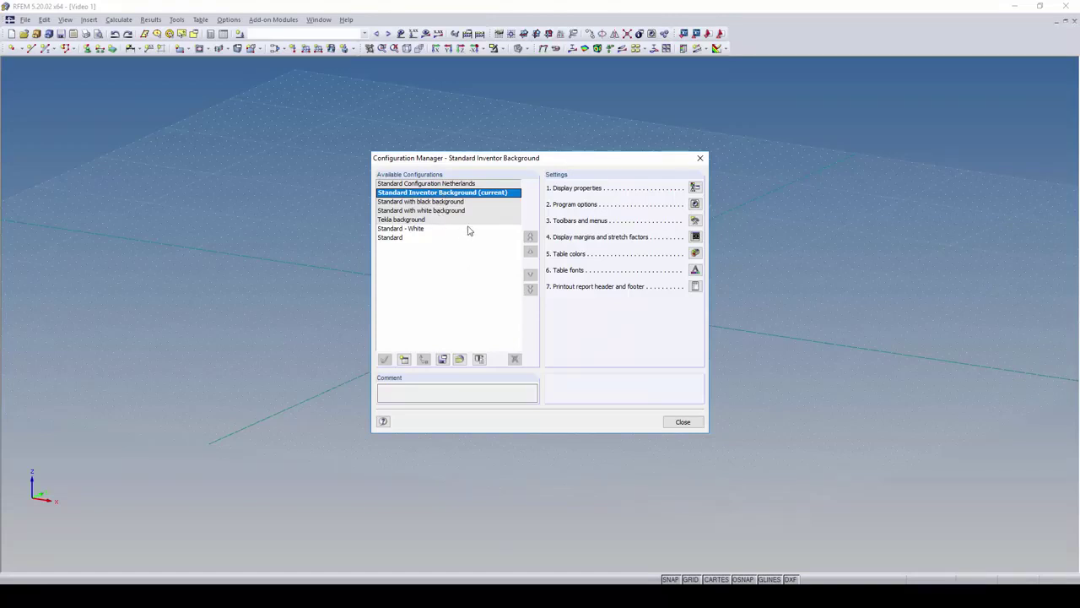
{"action": "left_click", "coordinate": [441, 211]}
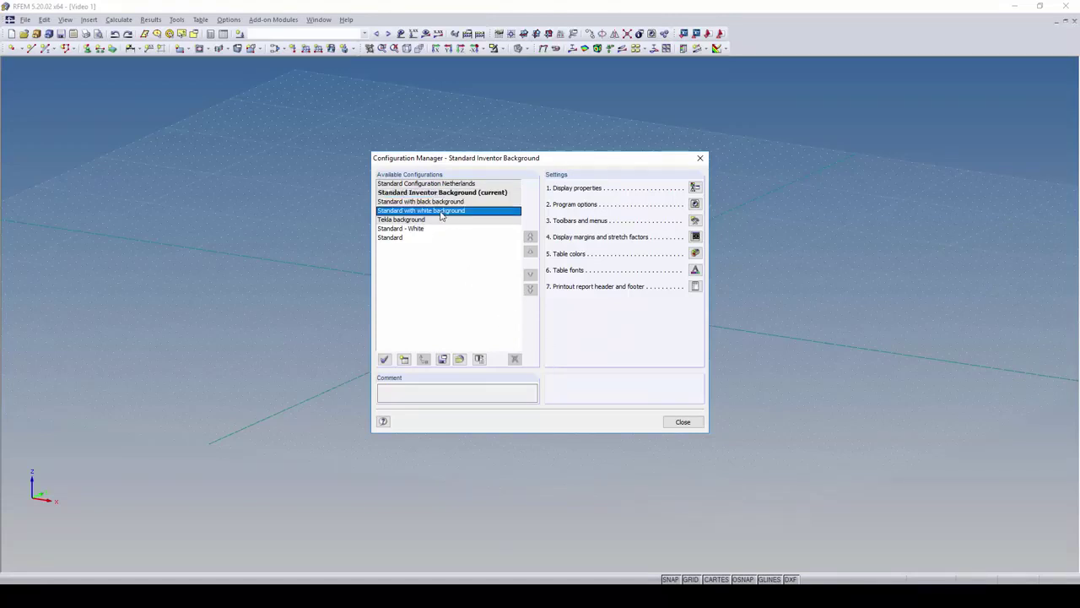
{"action": "double_click", "coordinate": [440, 212]}
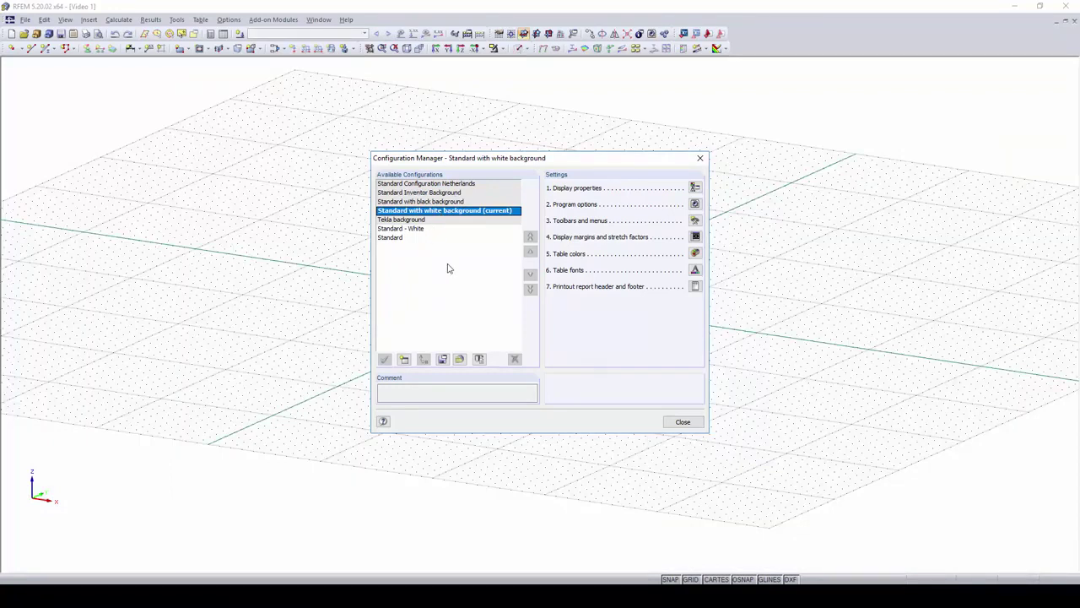
{"action": "key", "text": "Escape"}
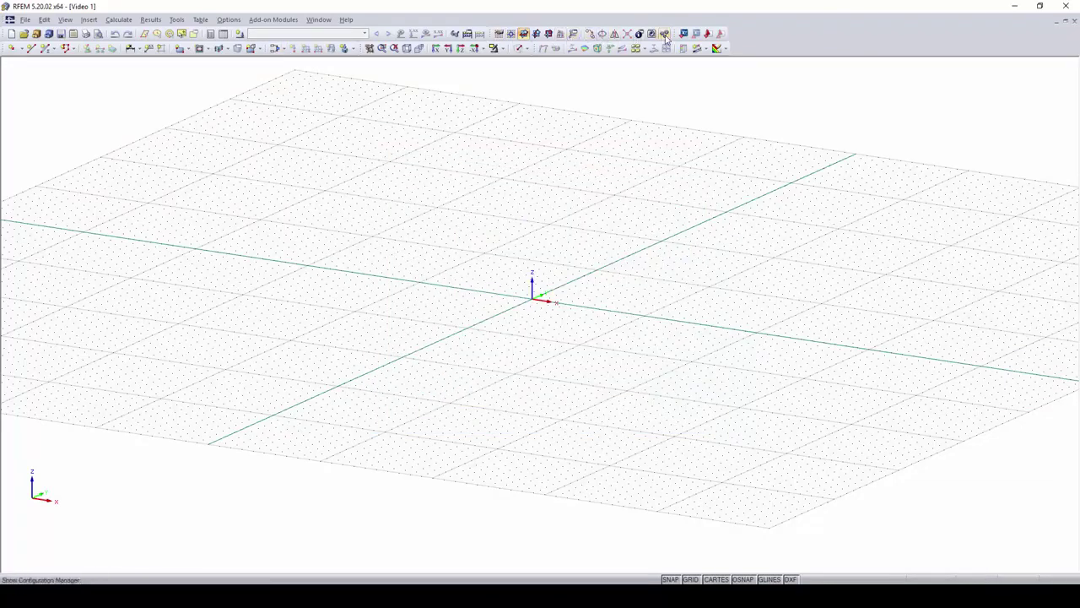
Step: Show the project navigator and the data tables again beside and below the work window
{"action": "scroll", "coordinate": [511, 281], "scroll_direction": "down", "scroll_amount": 2}
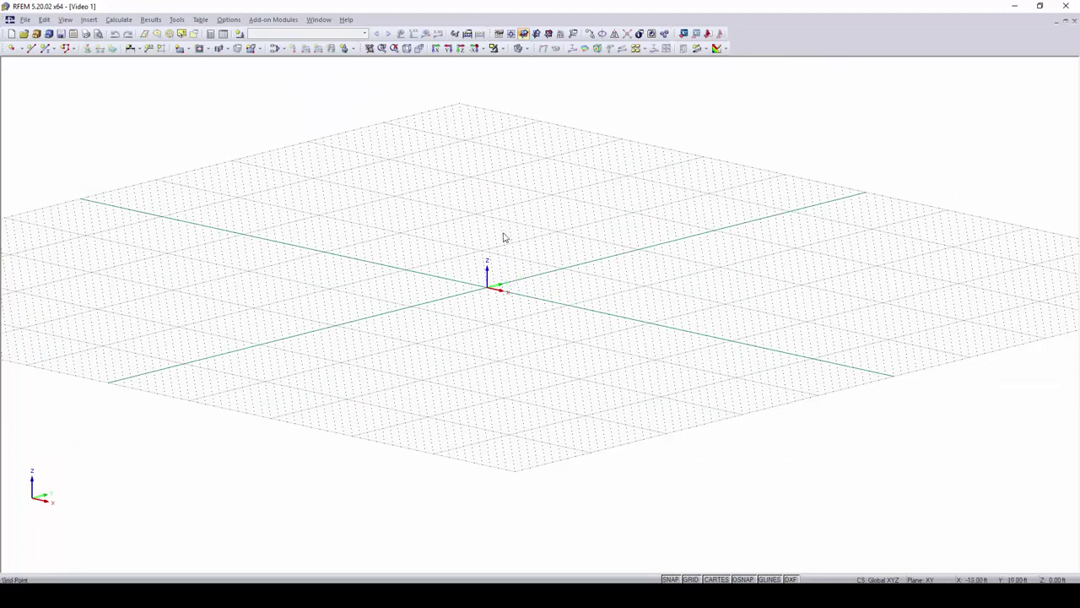
{"action": "left_click", "coordinate": [211, 34]}
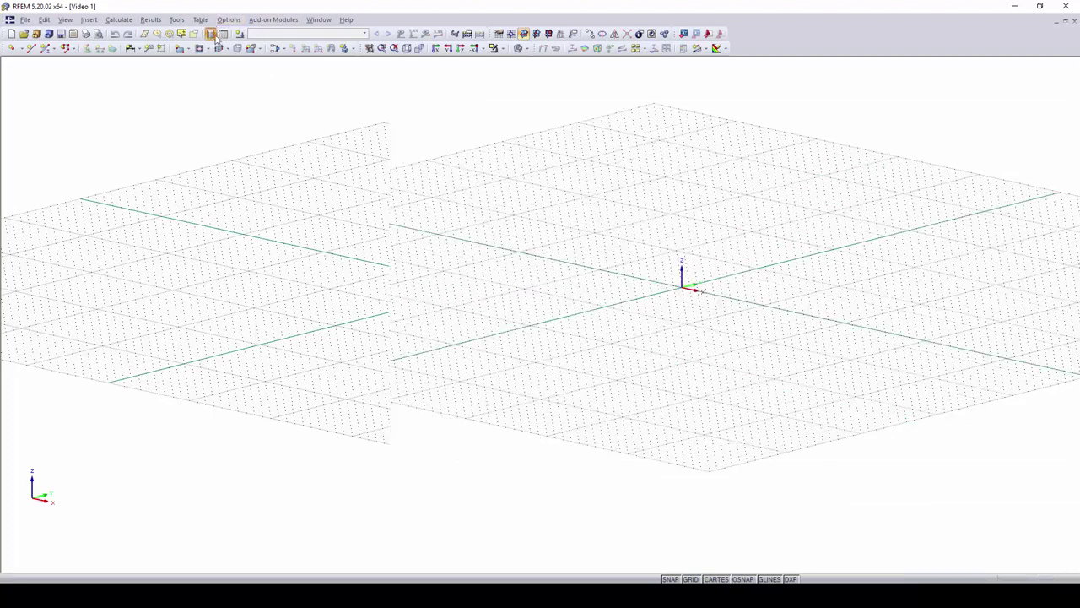
{"action": "left_click", "coordinate": [222, 34]}
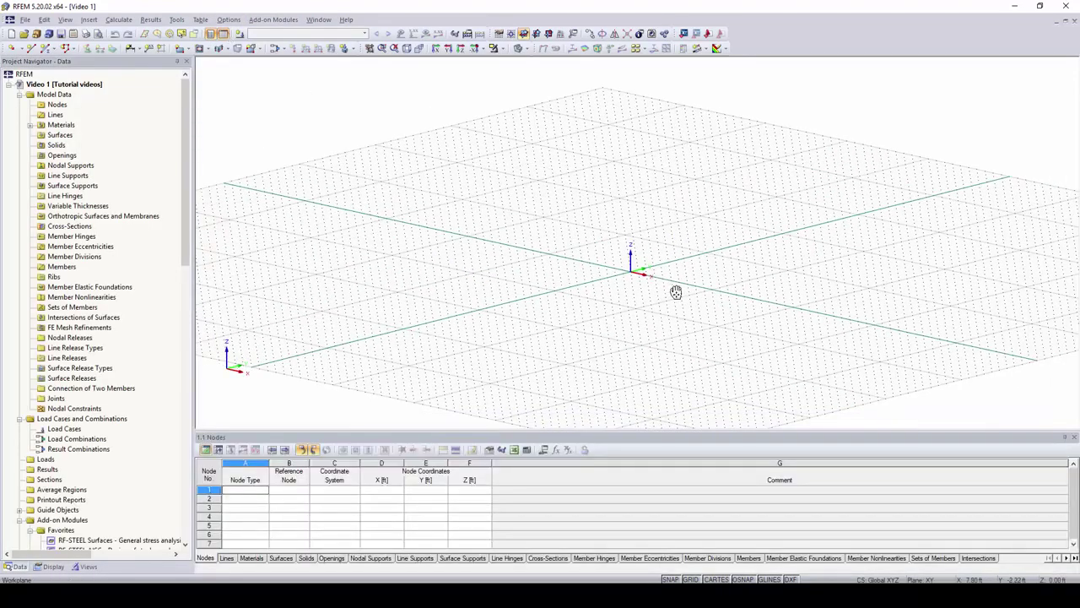
{"action": "scroll", "coordinate": [676, 292], "scroll_direction": "down", "scroll_amount": 3}
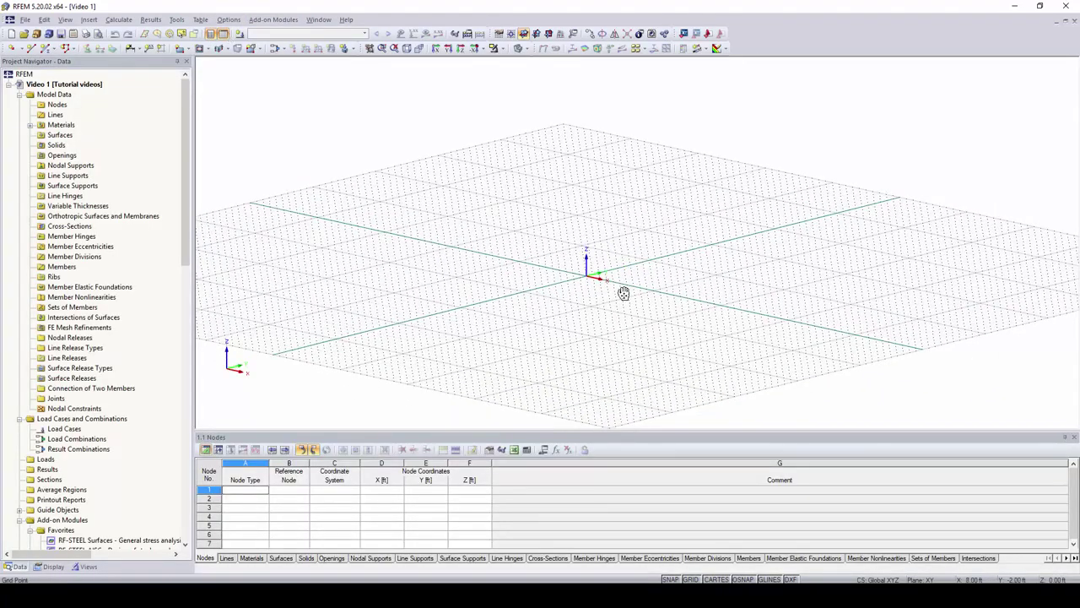